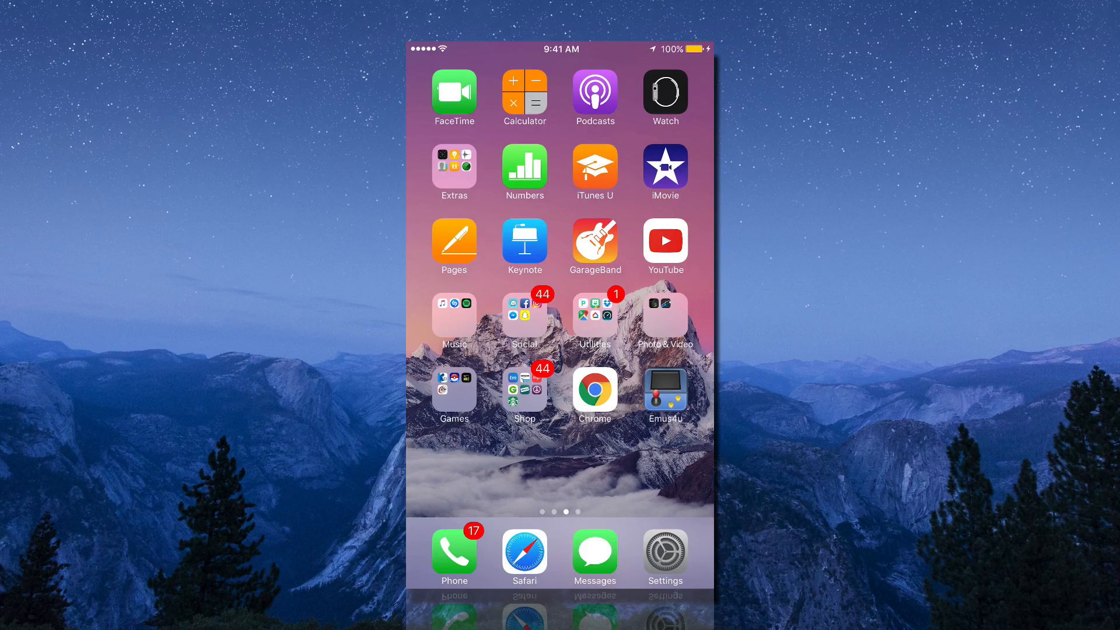
# - View the Twitter post showing the 'Certificate and Appsigning - URGENT' reporting email in Safari
pyautogui.click(525, 551)
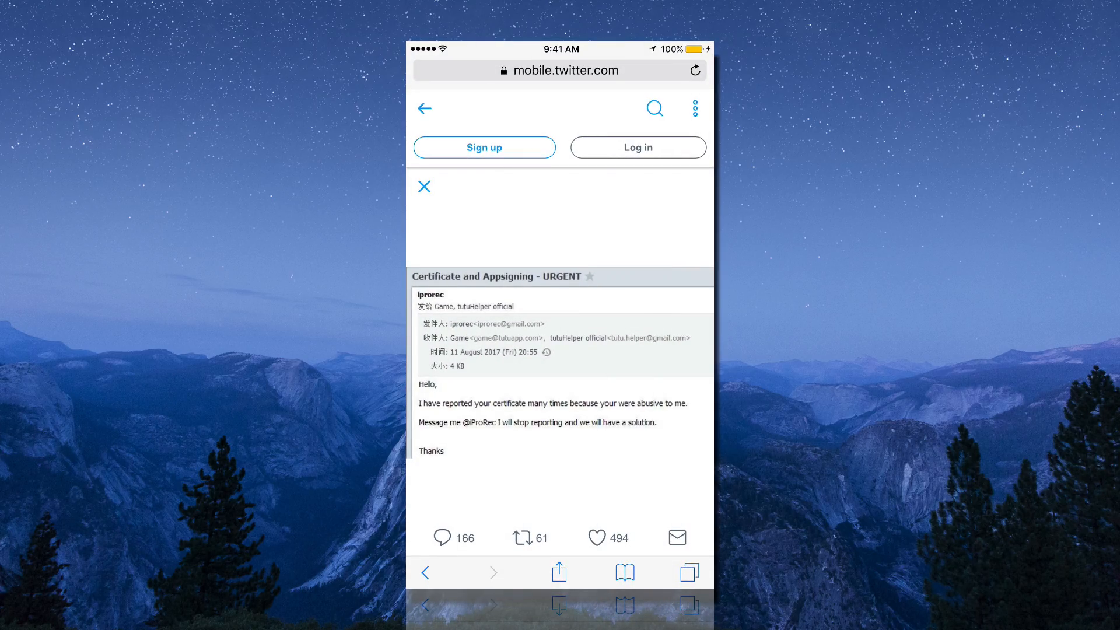